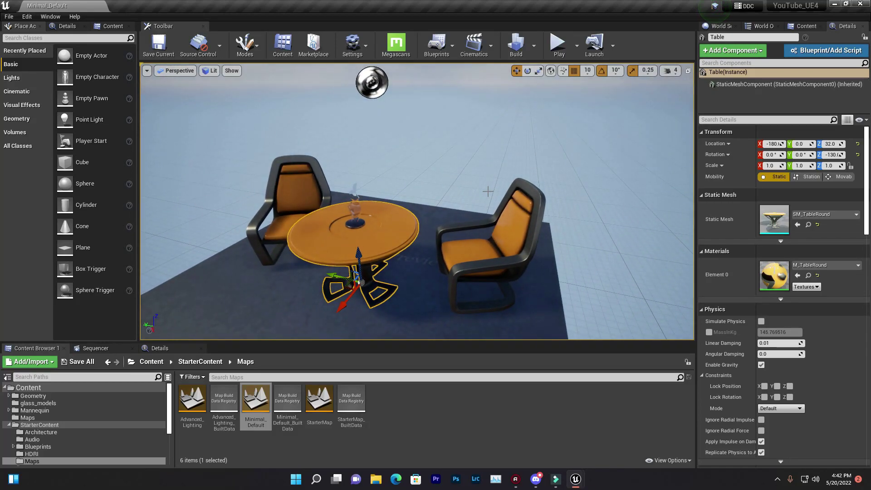
{"action": "left_click", "coordinate": [449, 188]}
{"action": "mouse_move", "coordinate": [450, 188]}
{"action": "right_mouse_down"}
{"action": "mouse_move", "coordinate": [422, 200]}
{"action": "mouse_move", "coordinate": [447, 215]}
{"action": "mouse_move", "coordinate": [452, 176]}
{"action": "right_mouse_up"}
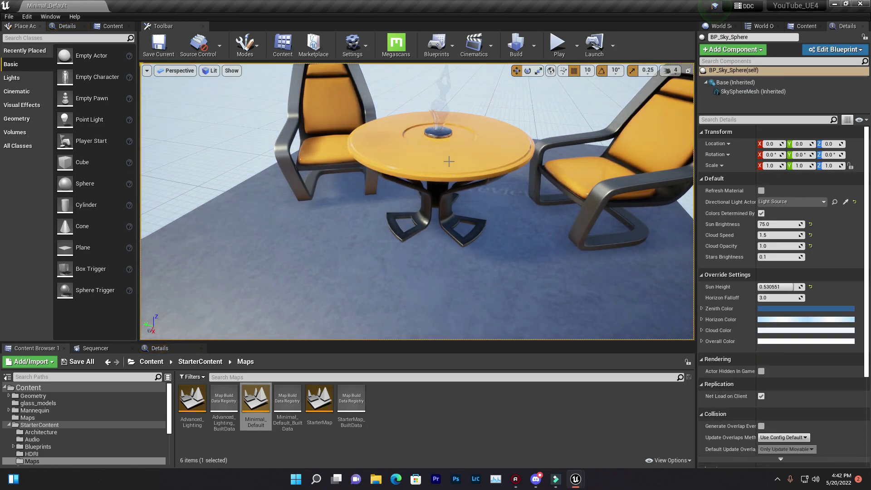
{"action": "right_click_drag", "start_coordinate": [482, 162], "coordinate": [350, 200]}
{"action": "mouse_move", "coordinate": [566, 184]}
{"action": "right_mouse_down"}
{"action": "mouse_move", "coordinate": [526, 186]}
{"action": "mouse_move", "coordinate": [612, 152]}
{"action": "mouse_move", "coordinate": [566, 185]}
{"action": "right_mouse_up"}
{"action": "key", "text": "s"}
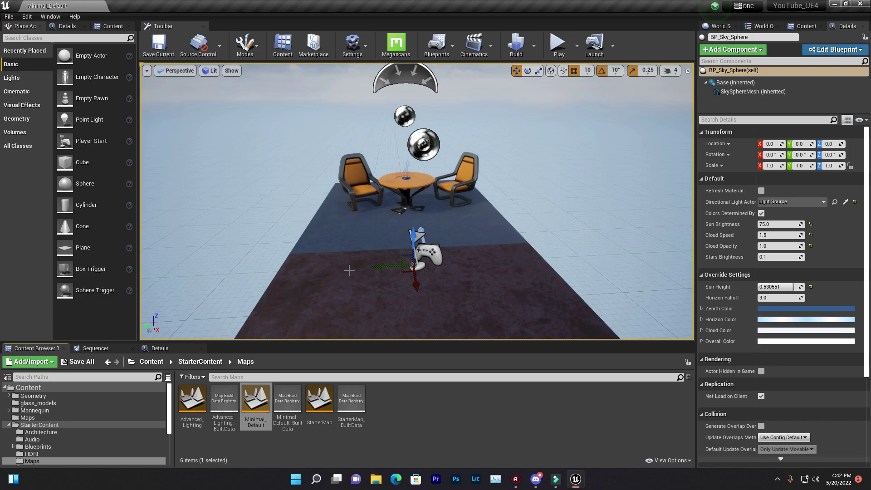
{"action": "right_click_drag", "start_coordinate": [416, 263], "coordinate": [392, 275]}
{"action": "left_click", "coordinate": [427, 164]}
Search the project settings for "mobile" and review the Mobile Shader Permutation Reduction options for movable lights
{"action": "left_click", "coordinate": [27, 17]}
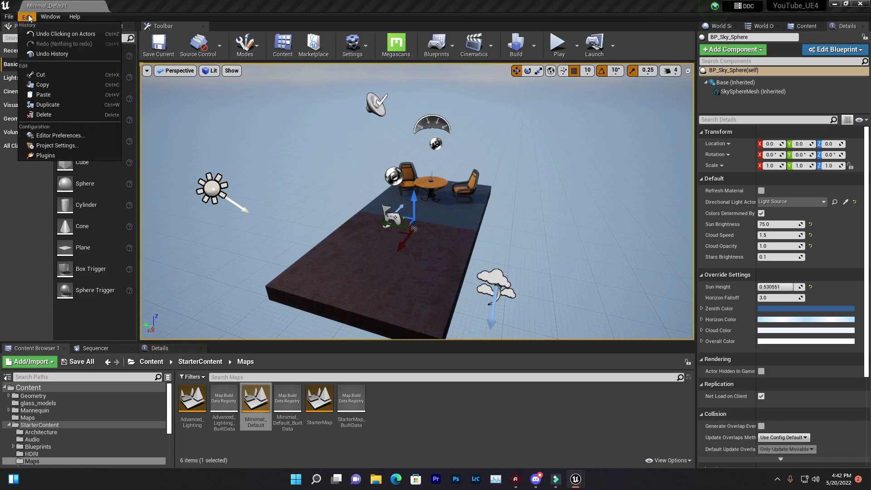
{"action": "left_click", "coordinate": [51, 146]}
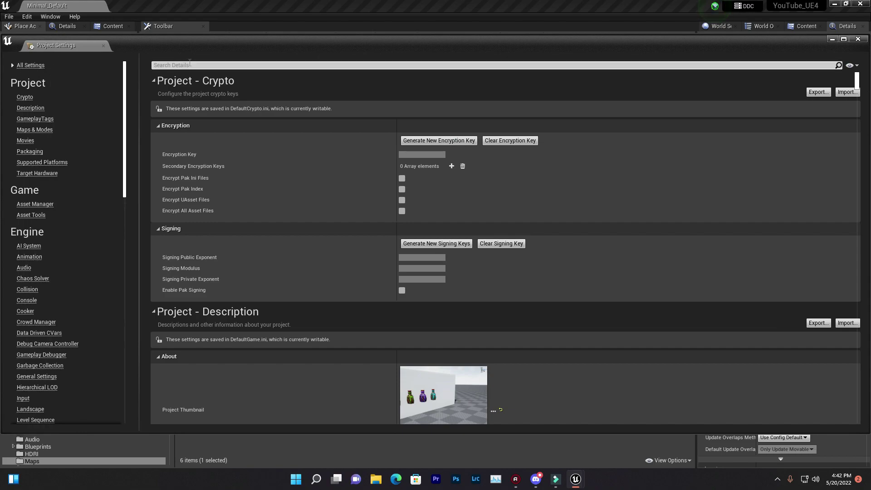
{"action": "type", "text": "obile"}
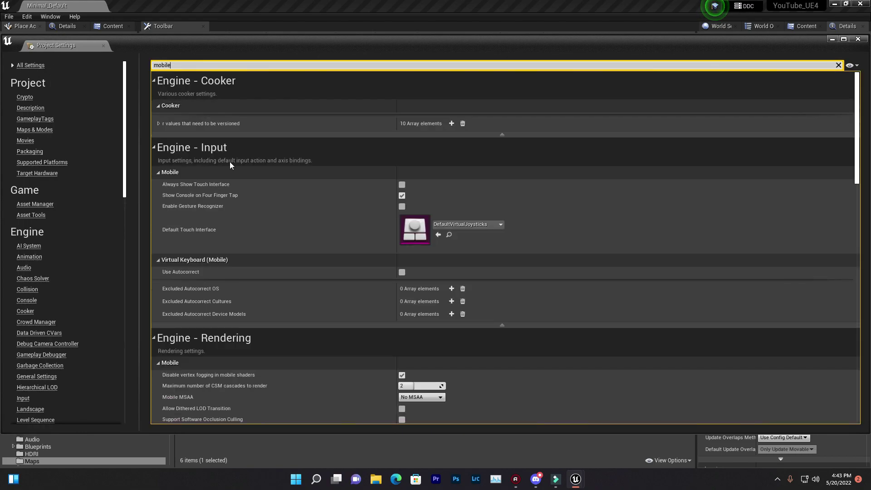
{"action": "scroll", "coordinate": [230, 165], "scroll_direction": "down", "scroll_amount": 8}
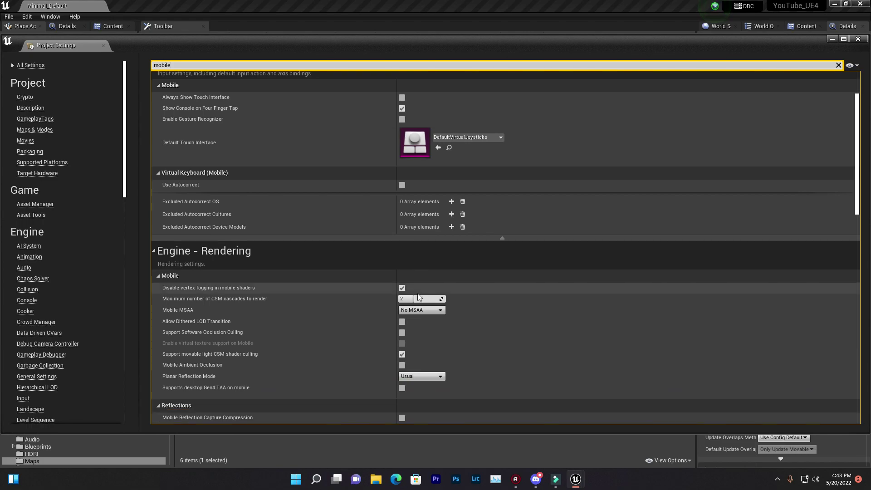
{"action": "scroll", "coordinate": [283, 169], "scroll_direction": "down", "scroll_amount": 3}
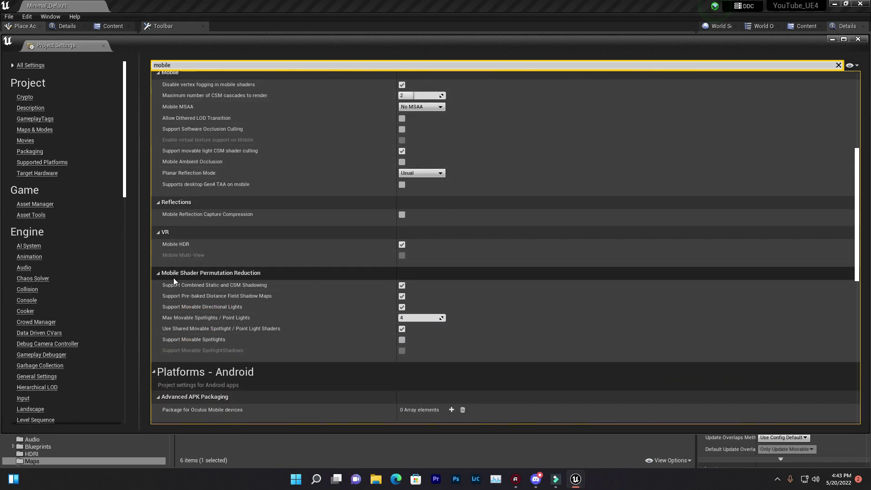
{"action": "scroll", "coordinate": [212, 277], "scroll_direction": "down", "scroll_amount": 2}
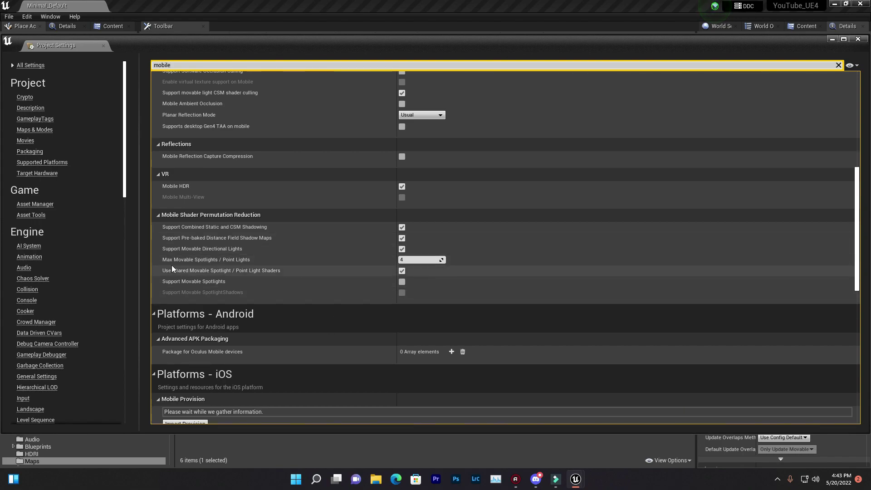
{"action": "mouse_move", "coordinate": [178, 262]}
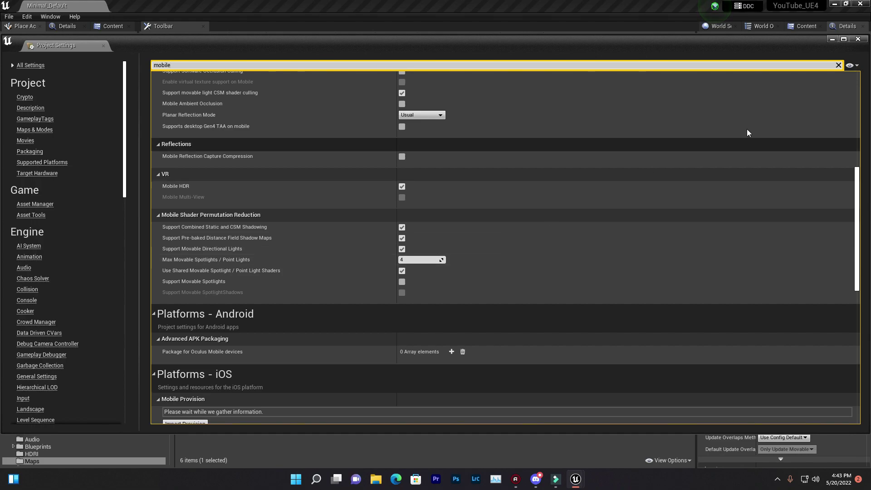
{"action": "left_click", "coordinate": [835, 39]}
Set the mobility of the level's directional Light Source to Movable
{"action": "right_click_drag", "start_coordinate": [478, 181], "coordinate": [545, 158]}
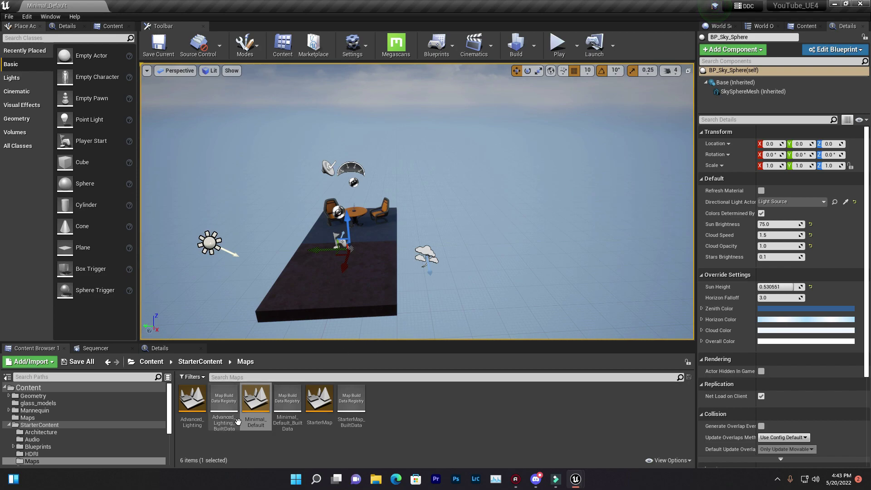
{"action": "key", "text": "a"}
{"action": "right_click_drag", "start_coordinate": [347, 228], "coordinate": [321, 156]}
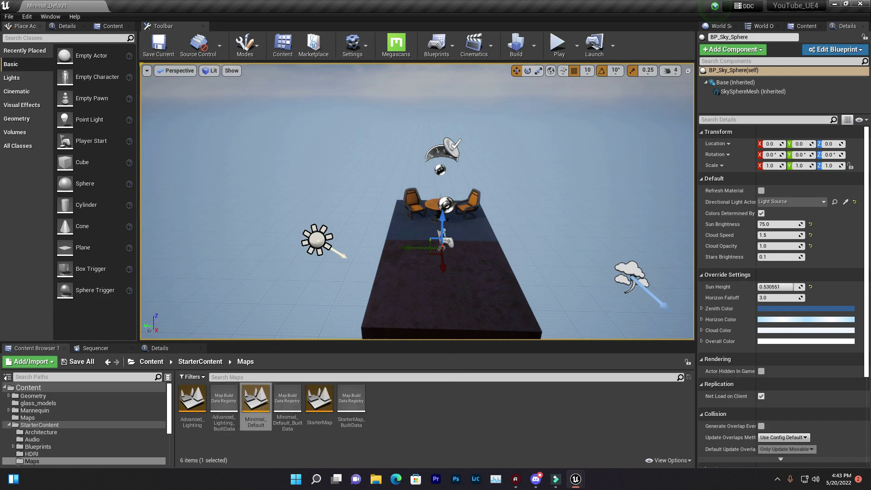
{"action": "right_click_drag", "start_coordinate": [309, 143], "coordinate": [309, 143]}
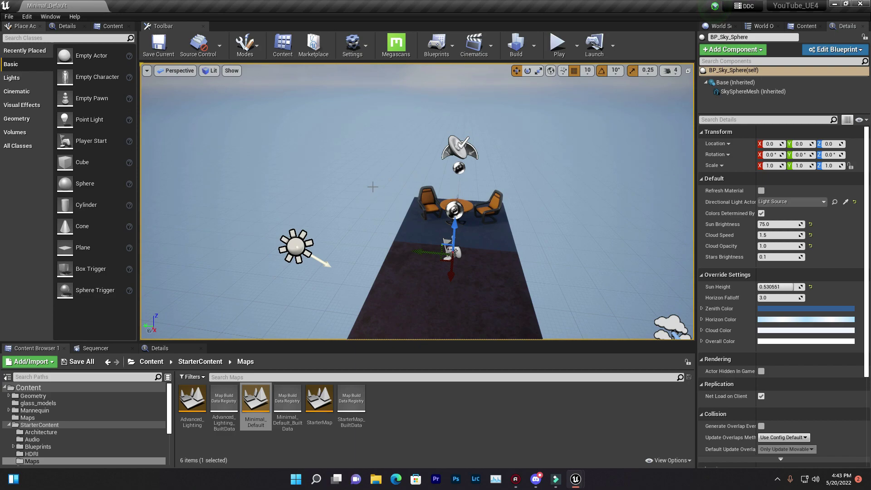
{"action": "left_click", "coordinate": [294, 244]}
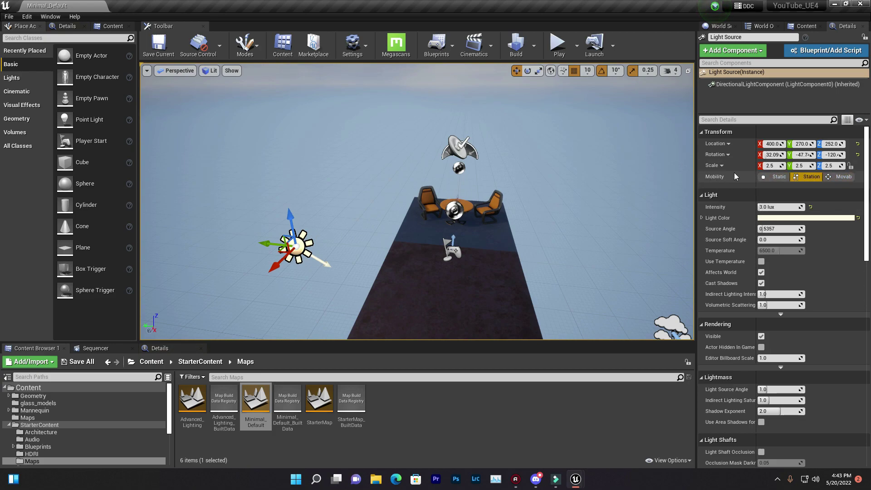
{"action": "left_click", "coordinate": [808, 177]}
{"action": "right_click_drag", "start_coordinate": [620, 220], "coordinate": [535, 218]}
{"action": "right_click_drag", "start_coordinate": [419, 214], "coordinate": [485, 227]}
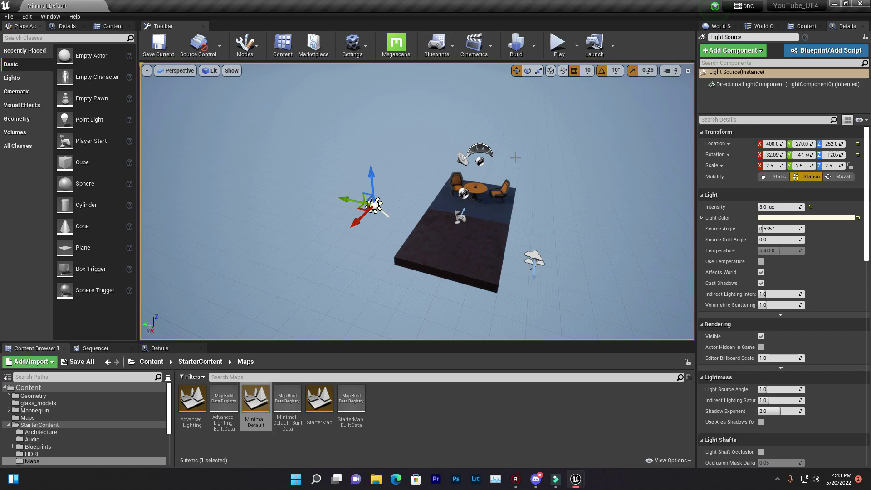
{"action": "scroll", "coordinate": [515, 158], "scroll_direction": "up", "scroll_amount": 3}
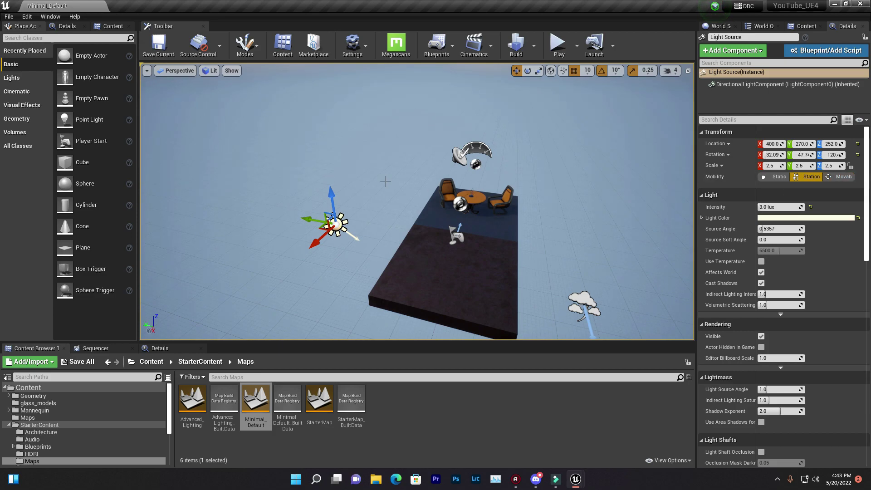
{"action": "mouse_move", "coordinate": [383, 225]}
{"action": "right_mouse_down"}
{"action": "mouse_move", "coordinate": [406, 219]}
{"action": "mouse_move", "coordinate": [383, 225]}
{"action": "right_mouse_up"}
{"action": "key", "text": "w"}
{"action": "key", "text": "a"}
{"action": "scroll", "coordinate": [382, 225], "scroll_direction": "up", "scroll_amount": 3}
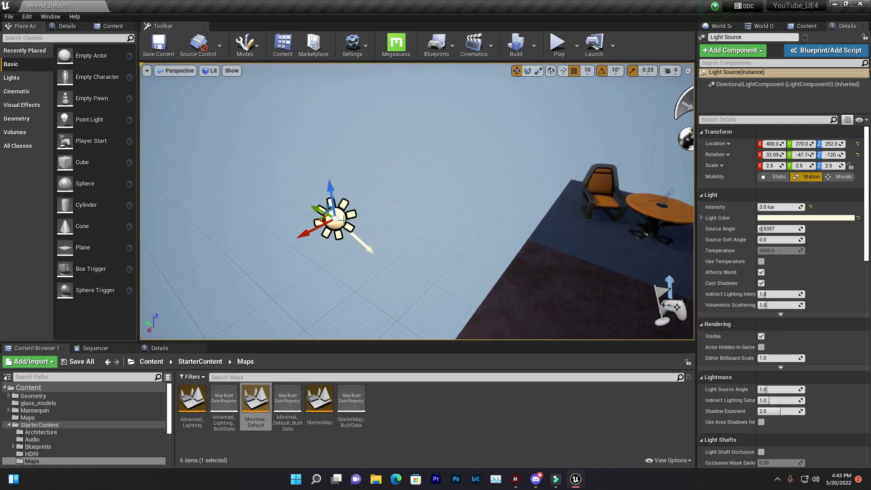
{"action": "left_click", "coordinate": [842, 176]}
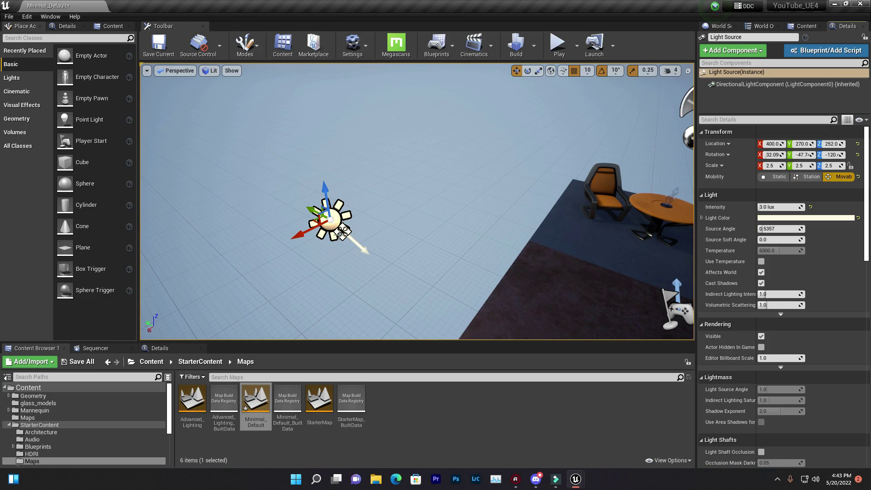
Save the current level and select the Minimal_Default_BuiltData asset in the Maps folder
{"action": "key", "text": "d"}
{"action": "right_click_drag", "start_coordinate": [343, 231], "coordinate": [272, 229]}
{"action": "key", "text": "a"}
{"action": "key", "text": "d"}
{"action": "key", "text": "w"}
{"action": "key", "text": "s"}
{"action": "right_click_drag", "start_coordinate": [579, 236], "coordinate": [554, 226]}
{"action": "key", "text": "a"}
{"action": "key", "text": "w"}
{"action": "key", "text": "s"}
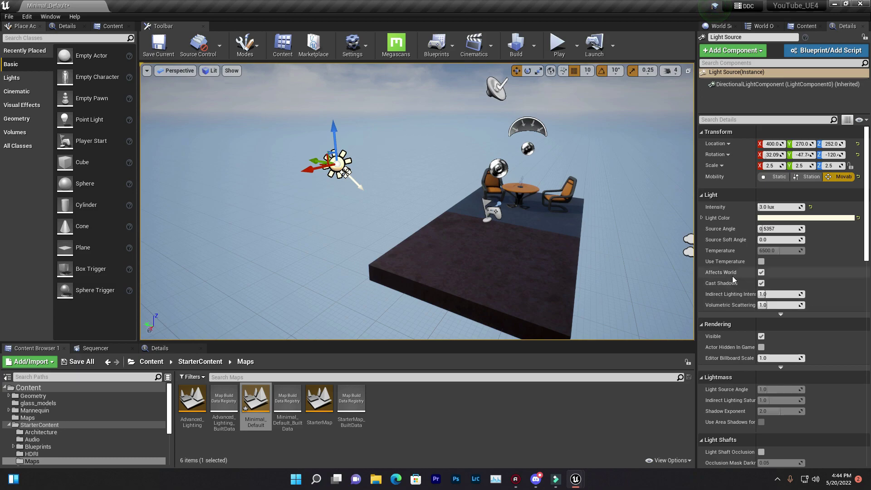
{"action": "left_click", "coordinate": [150, 54]}
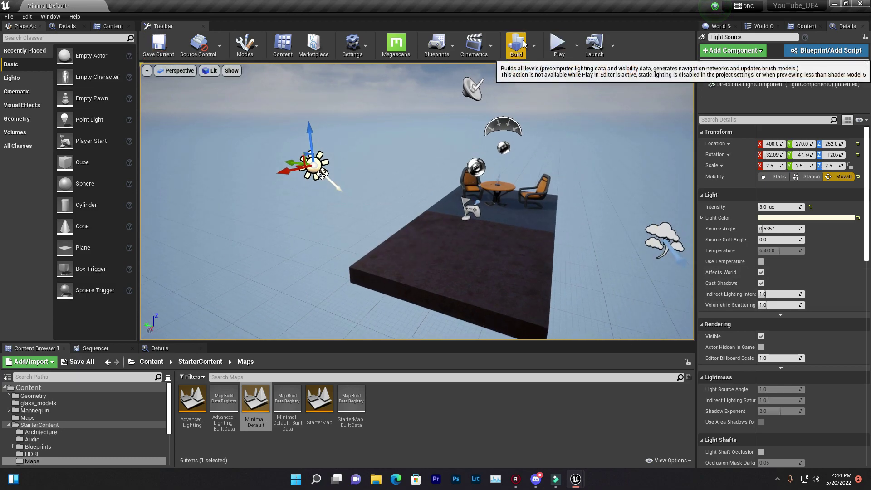
{"action": "left_click", "coordinate": [277, 423]}
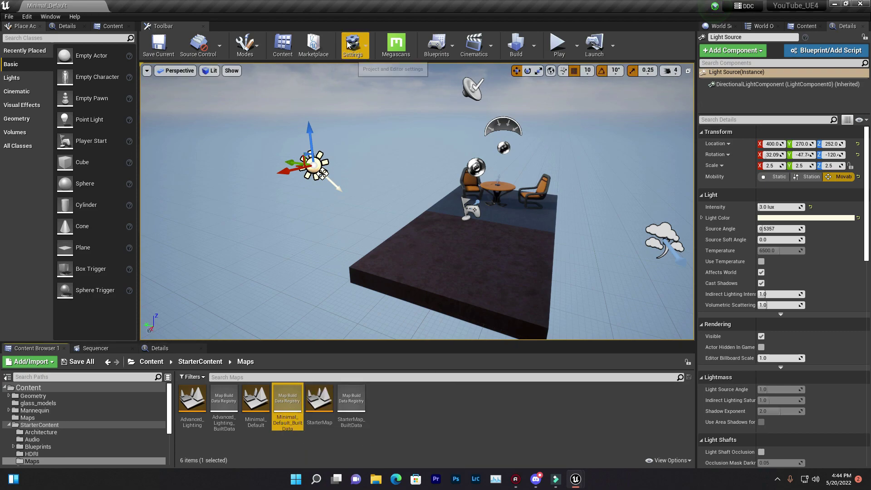
Open the project's Packaging settings and expand the advanced options of the Blueprints section
{"action": "left_click", "coordinate": [364, 53]}
{"action": "left_click", "coordinate": [373, 82]}
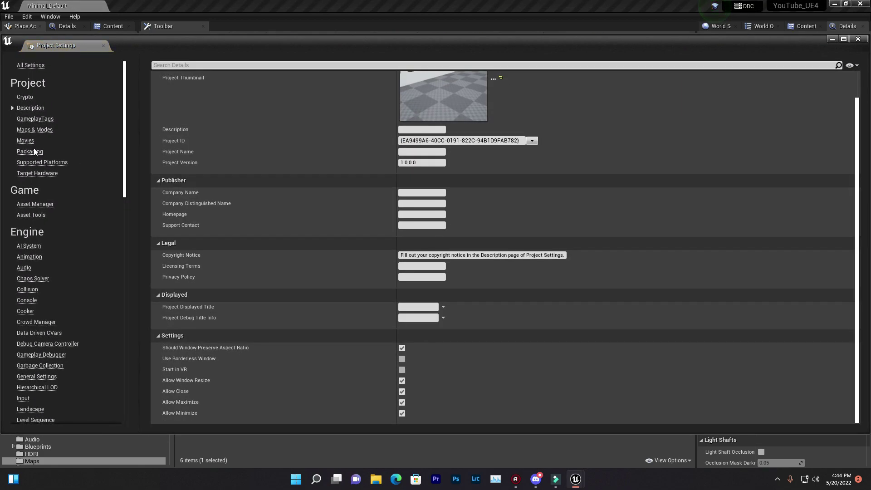
{"action": "left_click", "coordinate": [29, 151]}
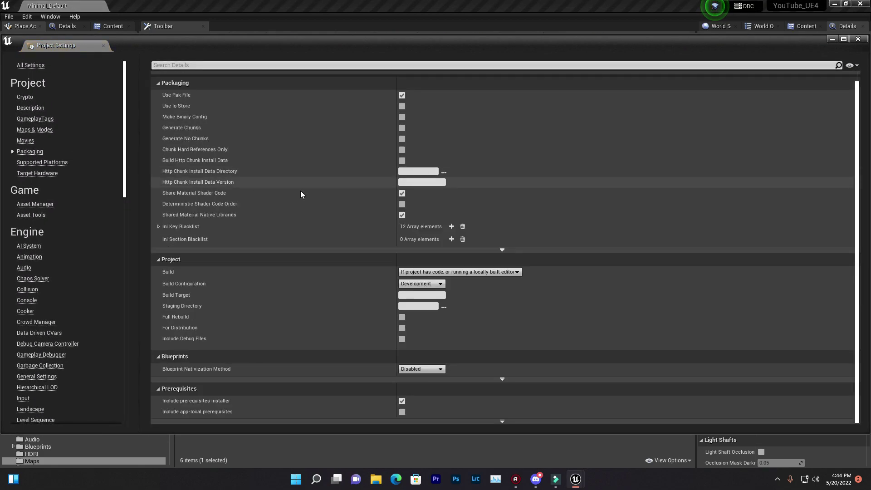
{"action": "left_click", "coordinate": [501, 378]}
{"action": "scroll", "coordinate": [518, 338], "scroll_direction": "down", "scroll_amount": 1}
{"action": "scroll", "coordinate": [521, 336], "scroll_direction": "down", "scroll_amount": 2}
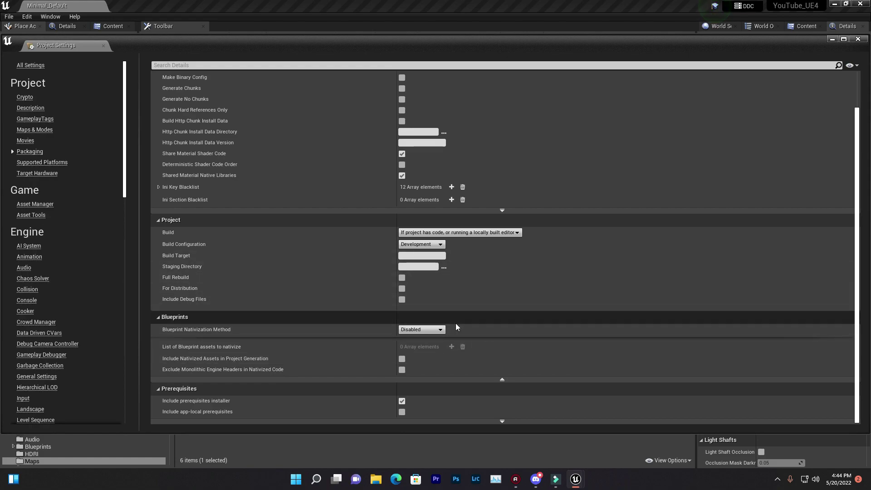
{"action": "left_click", "coordinate": [501, 379]}
{"action": "left_click", "coordinate": [501, 379]}
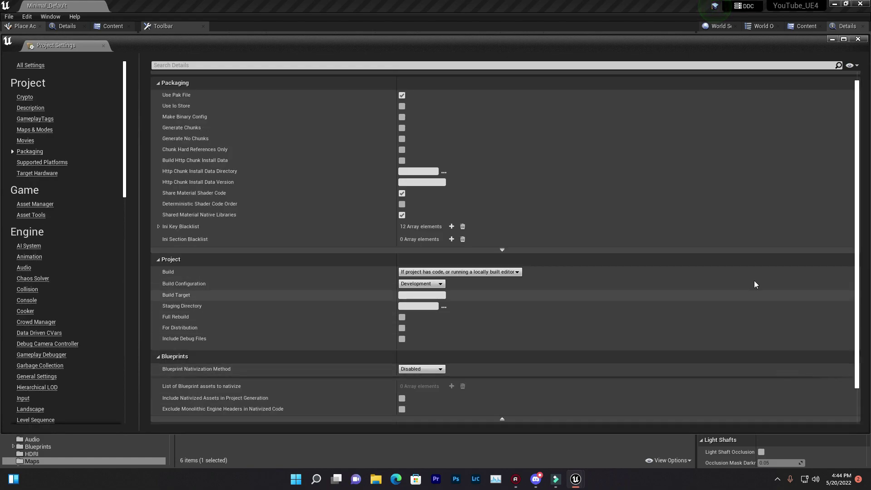
Expand the advanced options of the Packaging section in the project settings
{"action": "scroll", "coordinate": [857, 187], "scroll_direction": "up", "scroll_amount": 3}
{"action": "scroll", "coordinate": [844, 284], "scroll_direction": "down", "scroll_amount": 5}
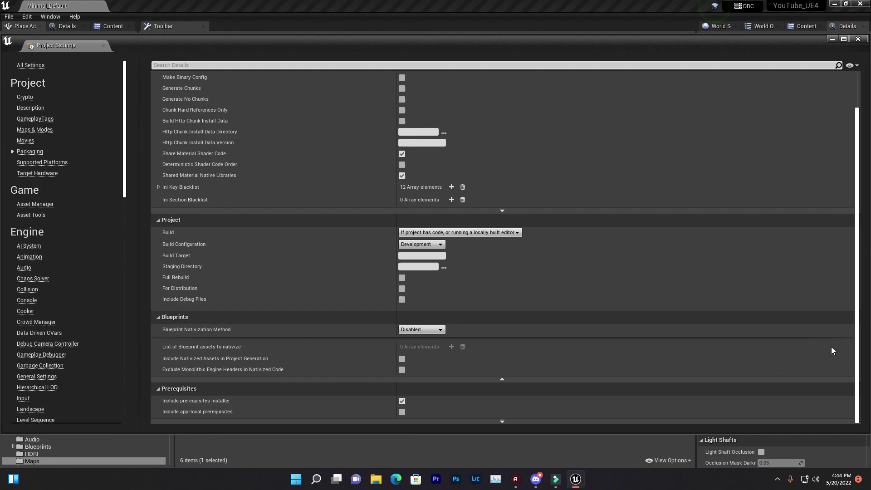
{"action": "scroll", "coordinate": [490, 313], "scroll_direction": "up", "scroll_amount": 3}
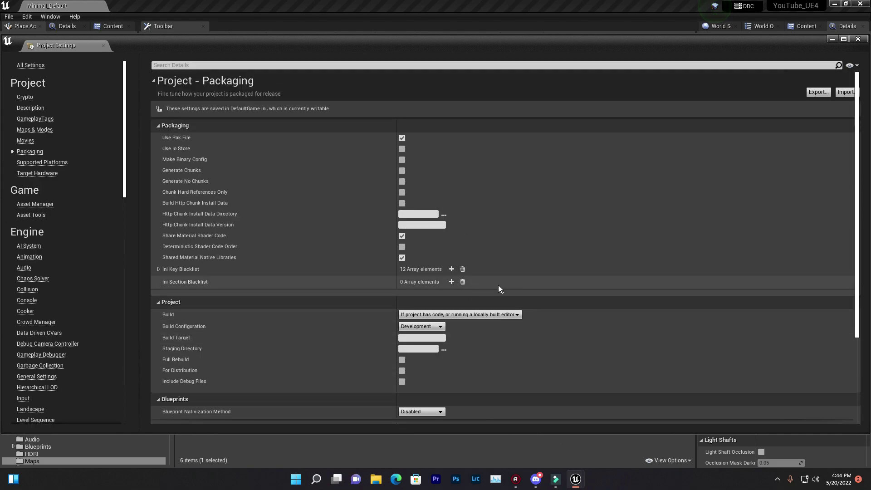
{"action": "left_click", "coordinate": [501, 292]}
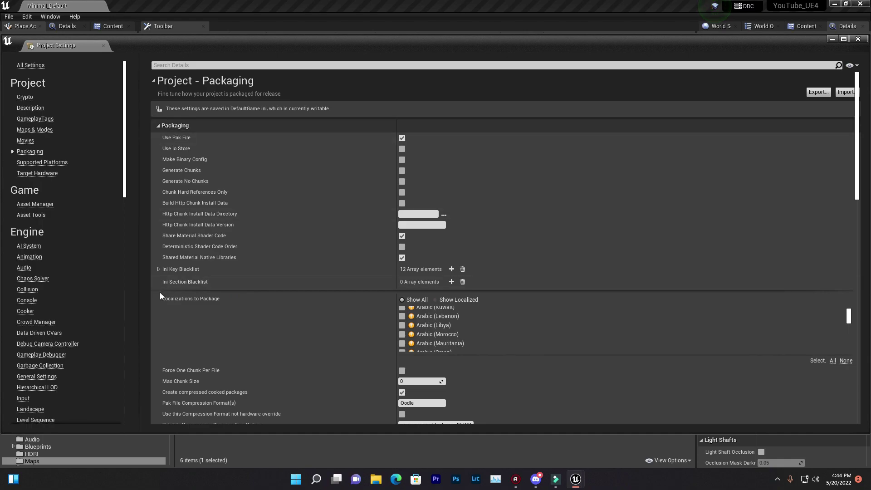
Add two entries to the list of maps to include in a packaged build
{"action": "left_click_drag", "start_coordinate": [855, 176], "coordinate": [849, 295]}
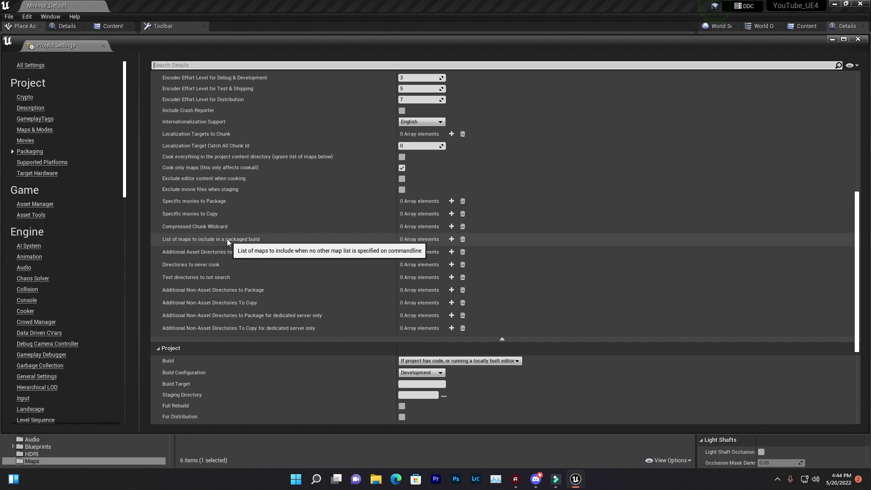
{"action": "left_click", "coordinate": [452, 239]}
{"action": "left_click", "coordinate": [451, 239]}
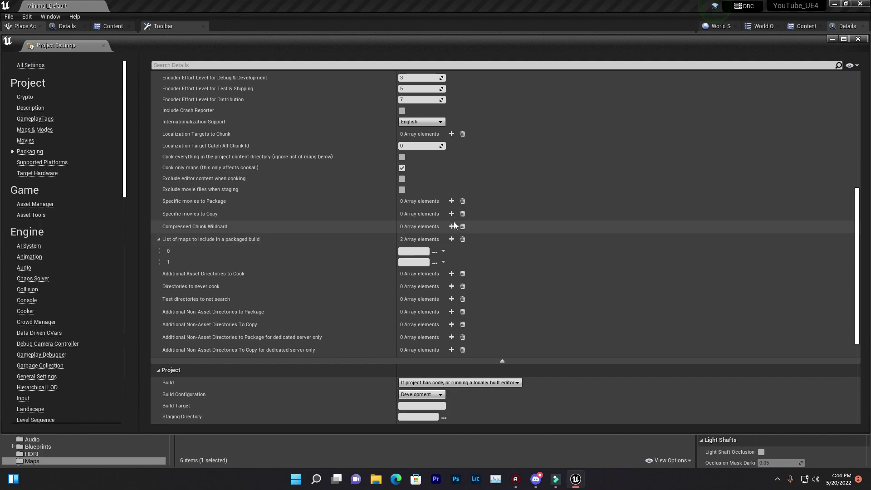
Start picking a file for the first map entry and browse to the YouTube_UE4 project folder in UnrealEngineProject-Data on drive G
{"action": "left_click", "coordinate": [434, 252]}
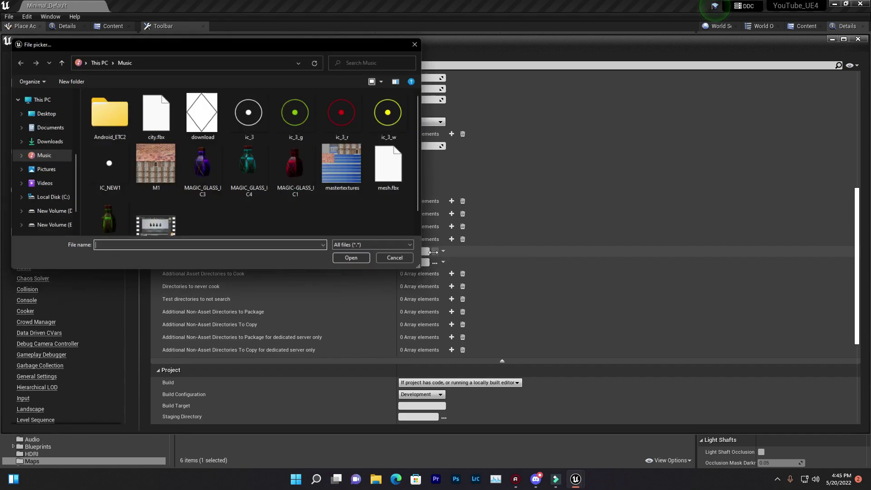
{"action": "scroll", "coordinate": [40, 183], "scroll_direction": "down", "scroll_amount": 2}
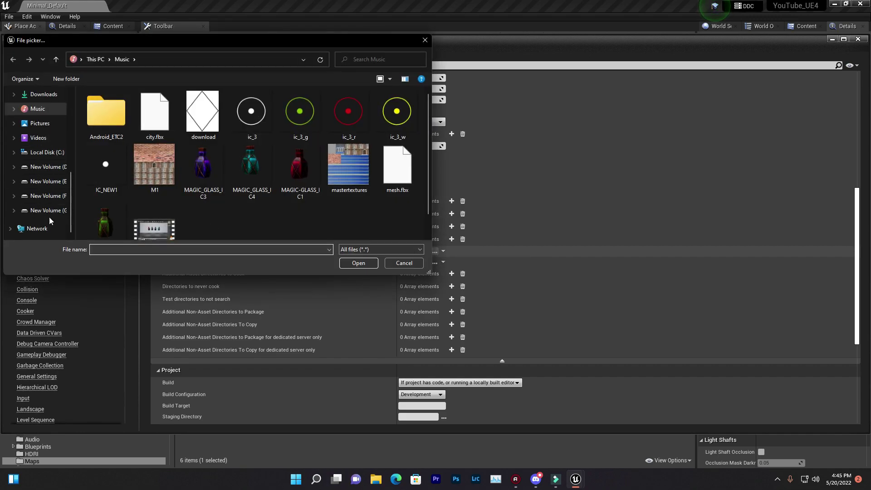
{"action": "left_click", "coordinate": [48, 211]}
{"action": "scroll", "coordinate": [129, 211], "scroll_direction": "down", "scroll_amount": 3}
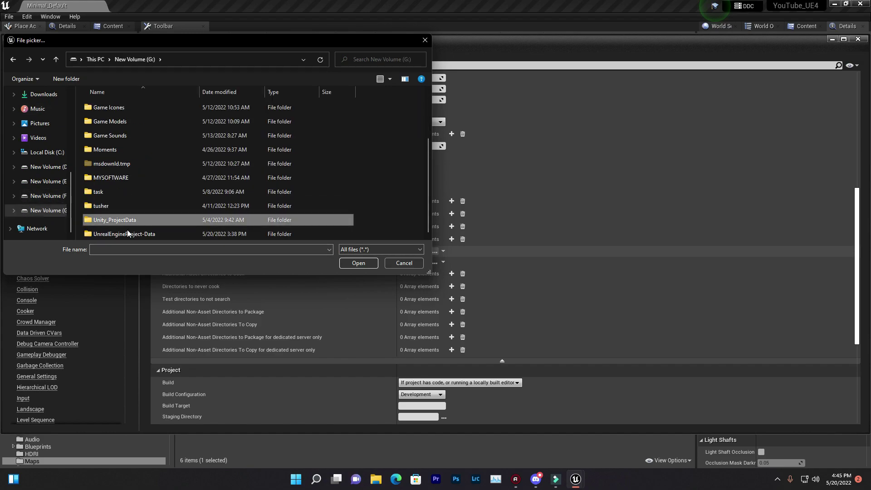
{"action": "double_click", "coordinate": [124, 233]}
{"action": "scroll", "coordinate": [136, 213], "scroll_direction": "down", "scroll_amount": 1}
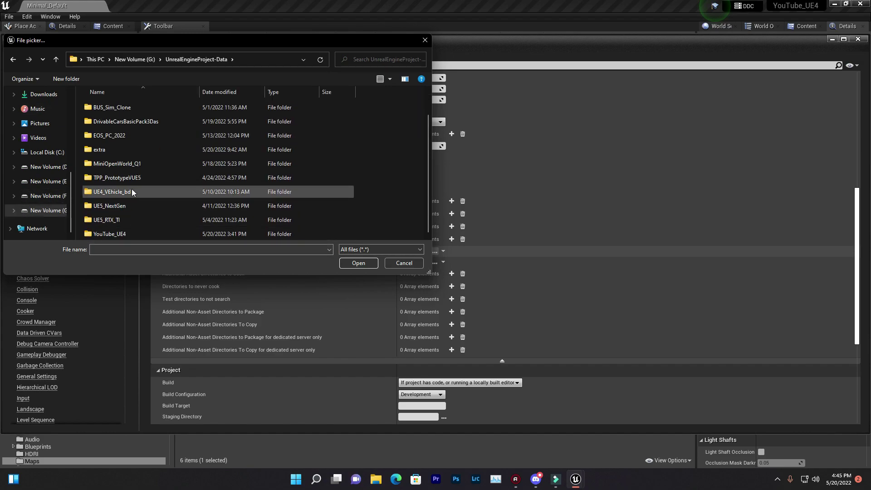
{"action": "double_click", "coordinate": [128, 234]}
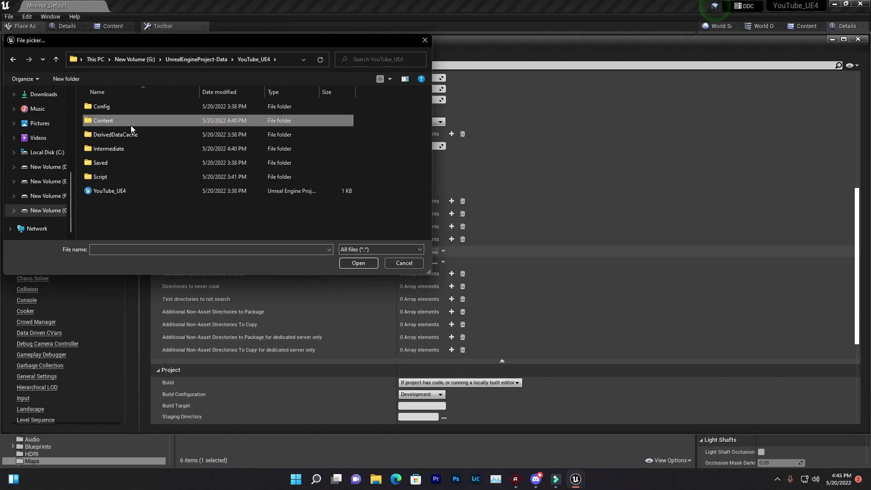
Browse to the Maps folder inside the project's Content/StarterContent folder and select Minimal_Default.umap
{"action": "double_click", "coordinate": [131, 122]}
{"action": "double_click", "coordinate": [113, 178]}
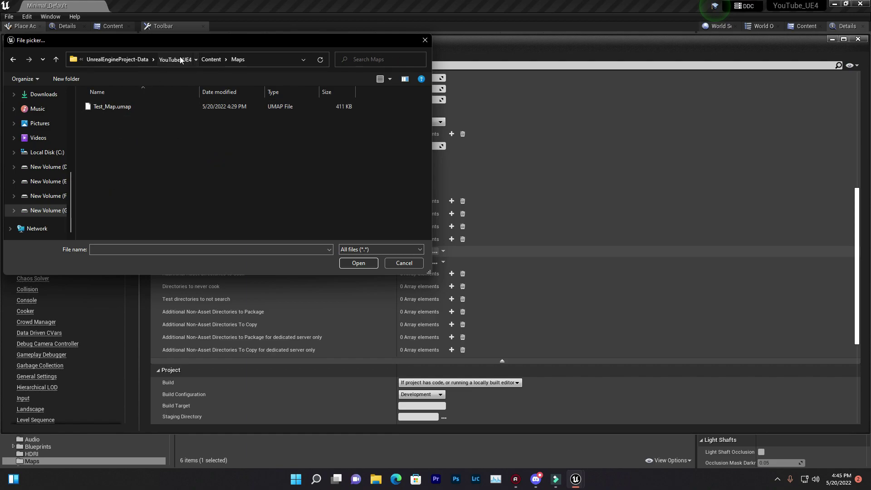
{"action": "left_click", "coordinate": [181, 60]}
{"action": "double_click", "coordinate": [127, 117]}
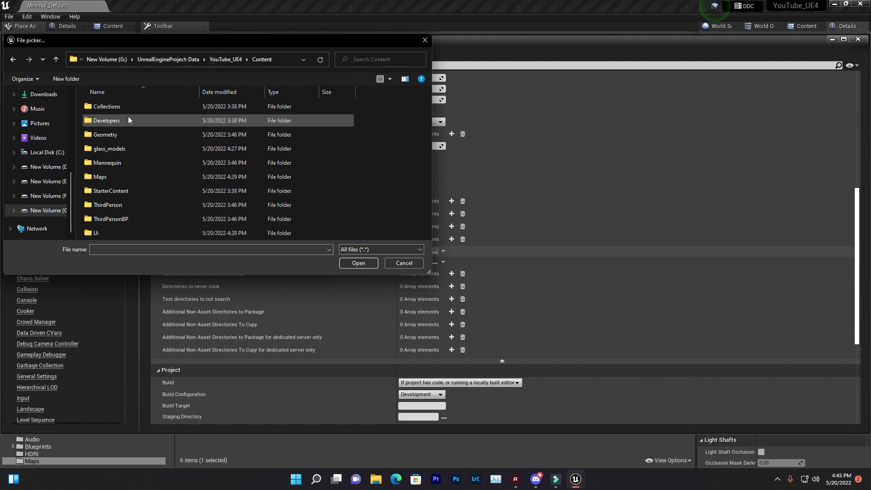
{"action": "double_click", "coordinate": [126, 189]}
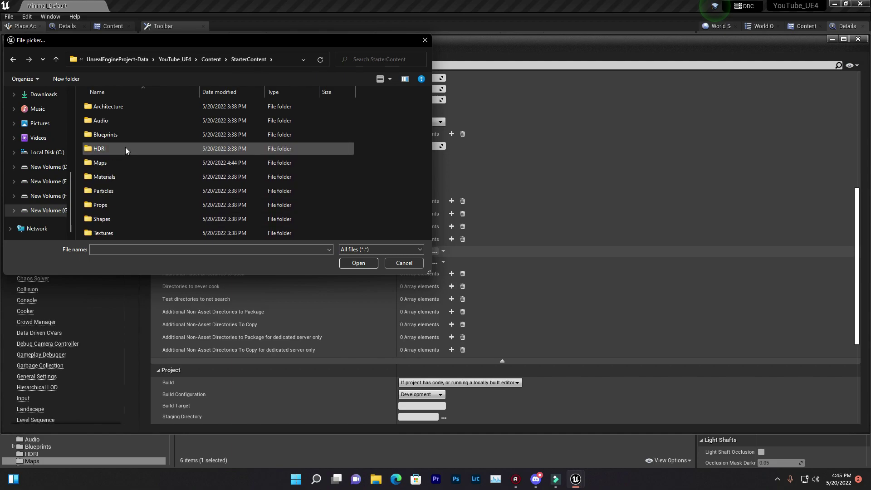
{"action": "double_click", "coordinate": [116, 166]}
{"action": "left_click", "coordinate": [124, 134]}
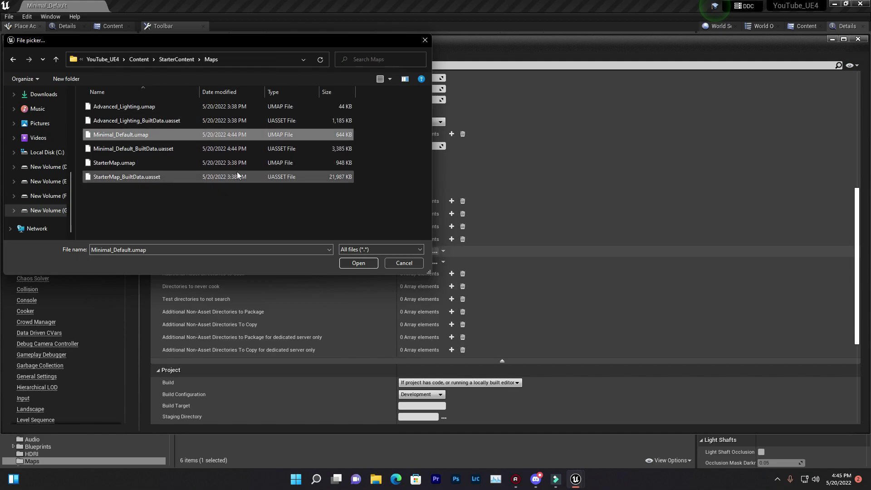
Copy the Maps folder path and assign Minimal_Default.umap to the first entry of the packaged map list
{"action": "left_click", "coordinate": [228, 61]}
{"action": "key", "text": "ctrl+a"}
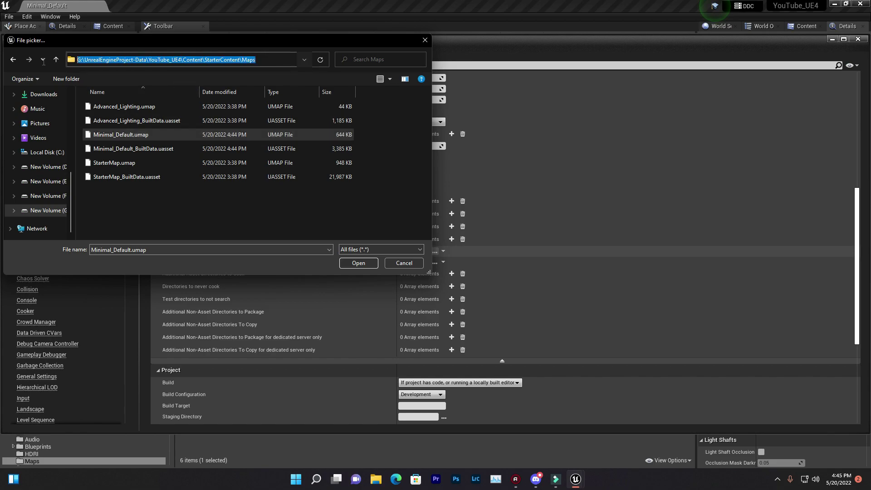
{"action": "right_click", "coordinate": [127, 66]}
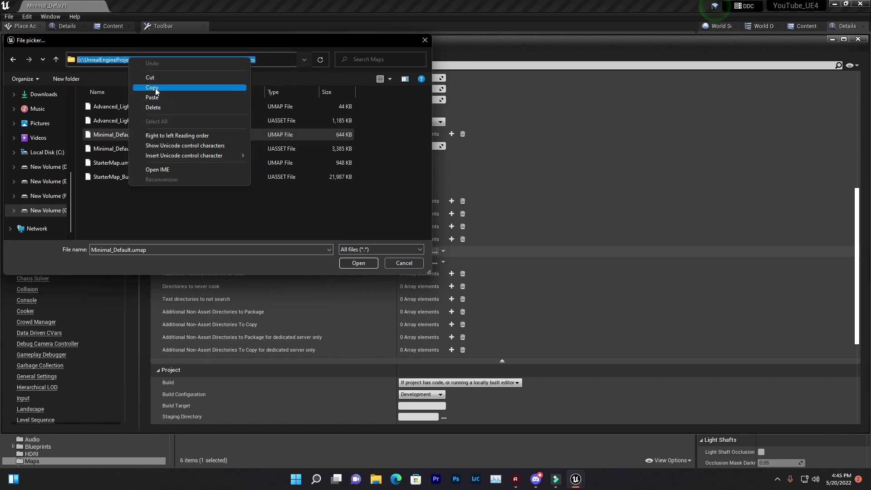
{"action": "left_click", "coordinate": [145, 91]}
{"action": "left_click", "coordinate": [365, 263]}
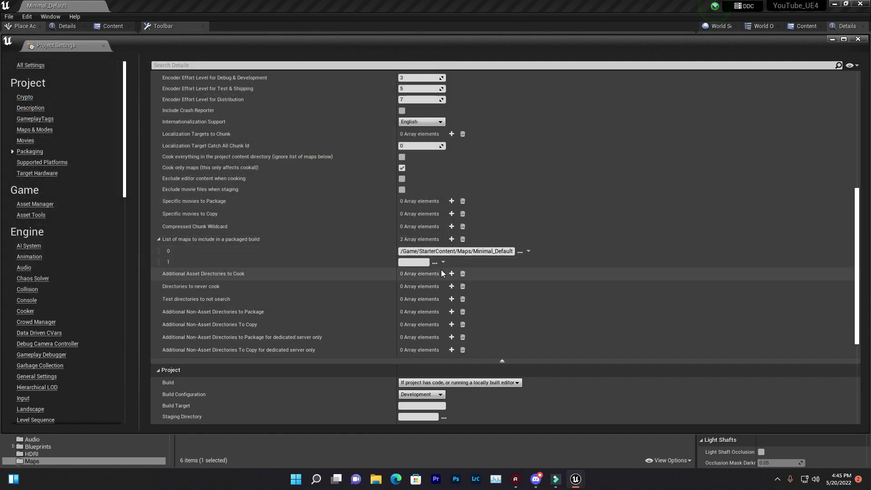
Assign Minimal_Default_BuiltData.uasset from the StarterContent Maps folder to the second entry of the packaged map list
{"action": "left_click", "coordinate": [435, 262]}
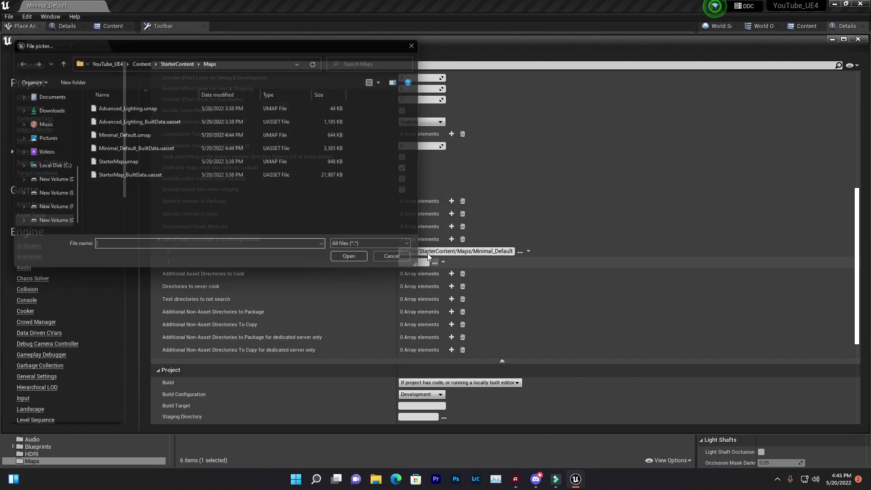
{"action": "left_click", "coordinate": [139, 148]}
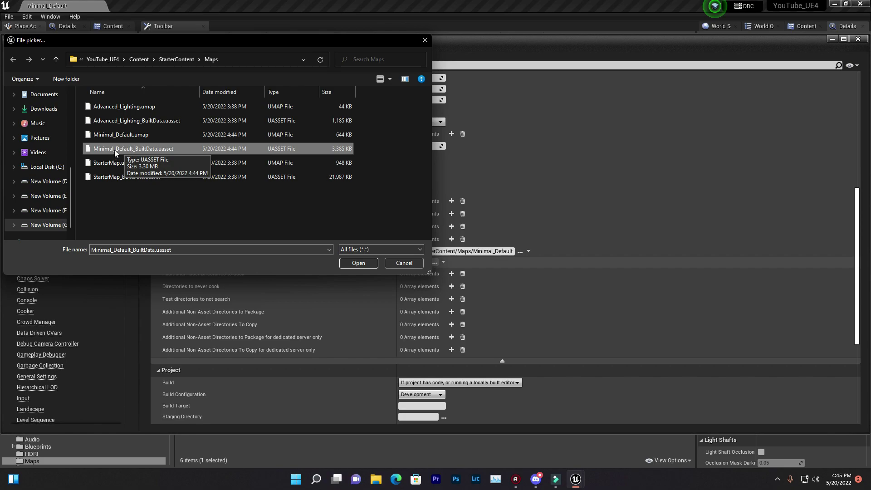
{"action": "left_click", "coordinate": [356, 263]}
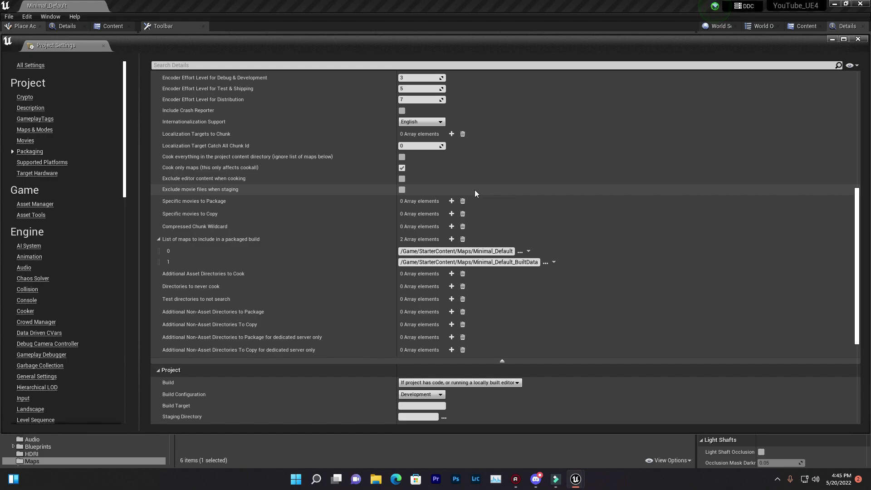
Review the paths of both entries in the packaged map list and close the project settings
{"action": "left_click_drag", "start_coordinate": [491, 251], "coordinate": [399, 252]}
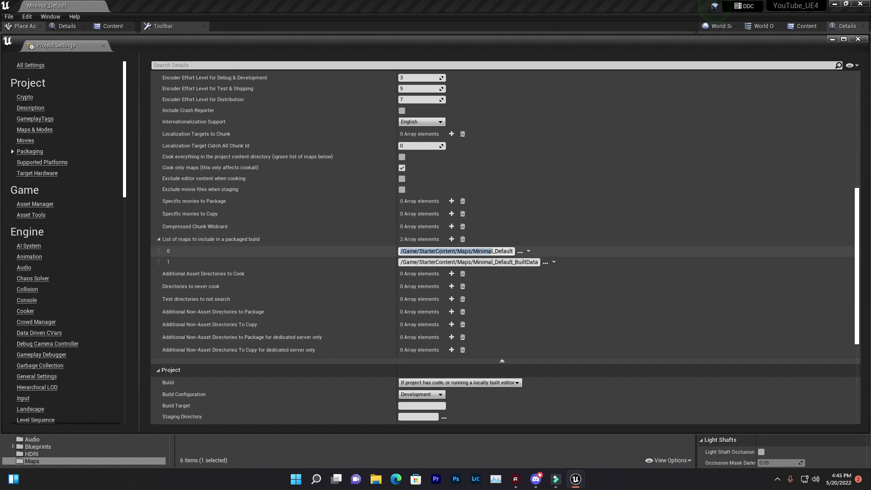
{"action": "left_click", "coordinate": [461, 259]}
{"action": "left_click_drag", "start_coordinate": [526, 262], "coordinate": [399, 262]}
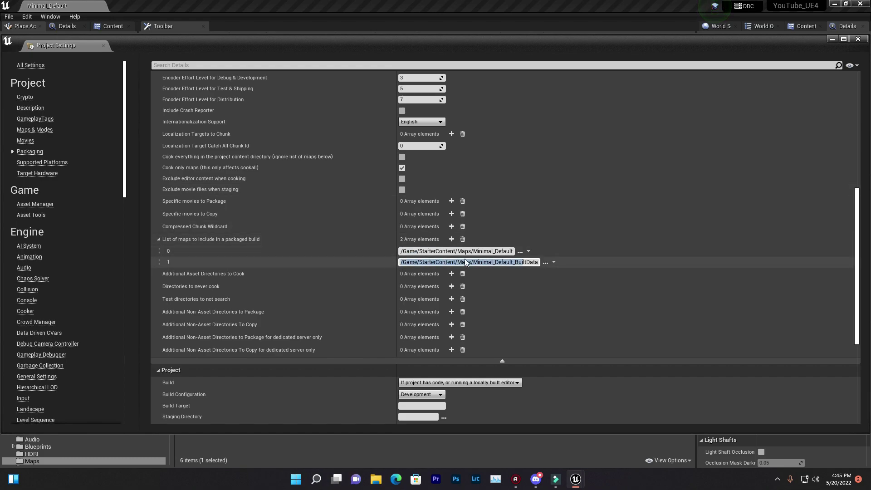
{"action": "left_click", "coordinate": [479, 262]}
{"action": "left_click", "coordinate": [492, 251]}
{"action": "left_click", "coordinate": [494, 263]}
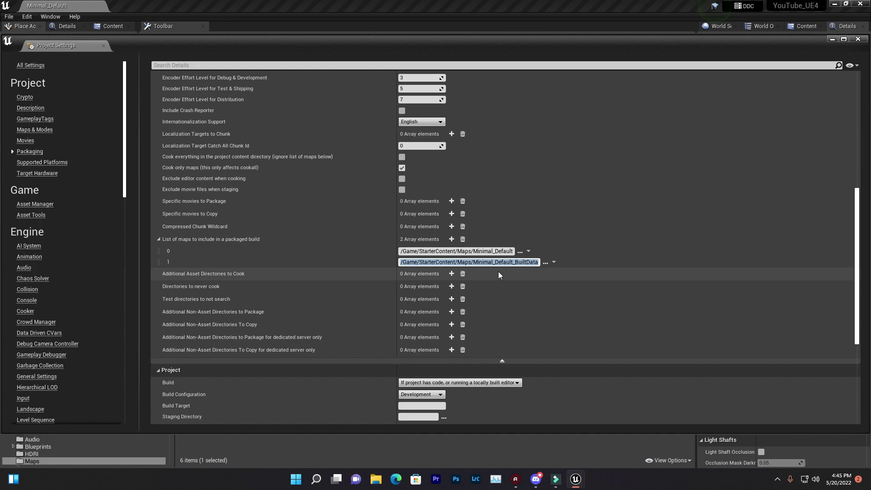
{"action": "left_click", "coordinate": [858, 39]}
Reopen the project settings and show all settings categories for searching
{"action": "mouse_move", "coordinate": [576, 480]}
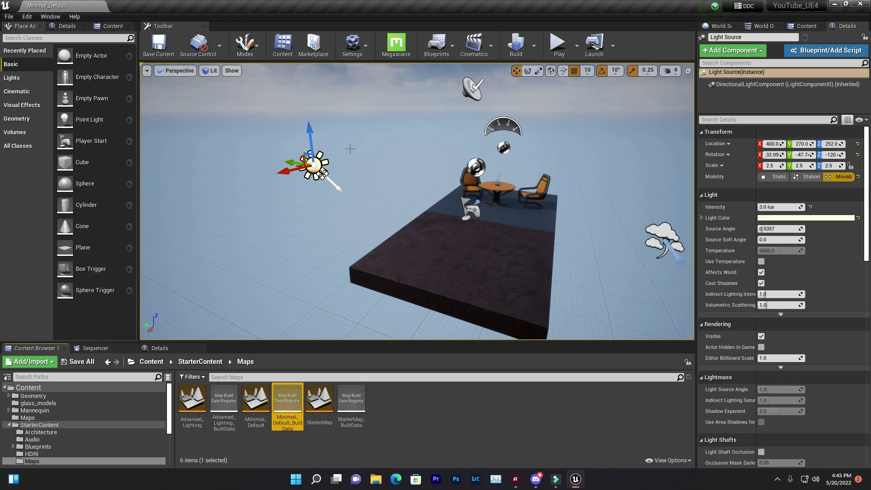
{"action": "left_click", "coordinate": [362, 45]}
{"action": "left_click", "coordinate": [367, 80]}
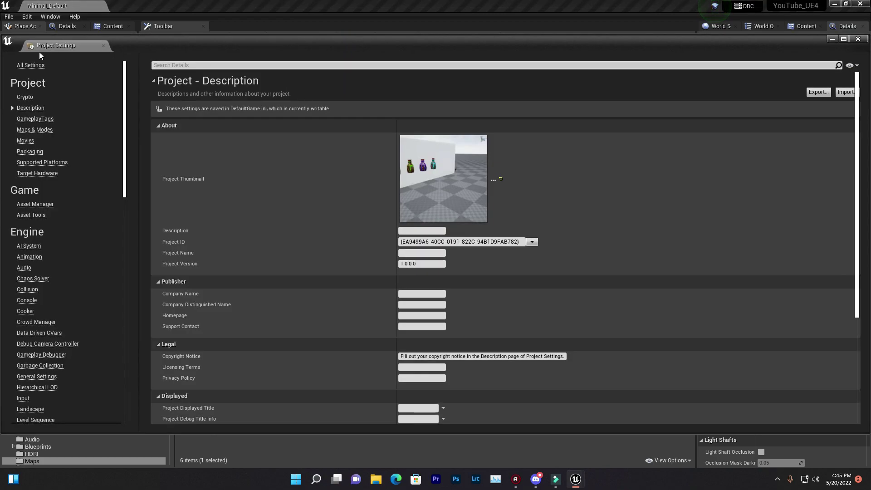
{"action": "left_click", "coordinate": [32, 65]}
{"action": "left_click", "coordinate": [181, 66]}
{"action": "type", "text": "mobu"}
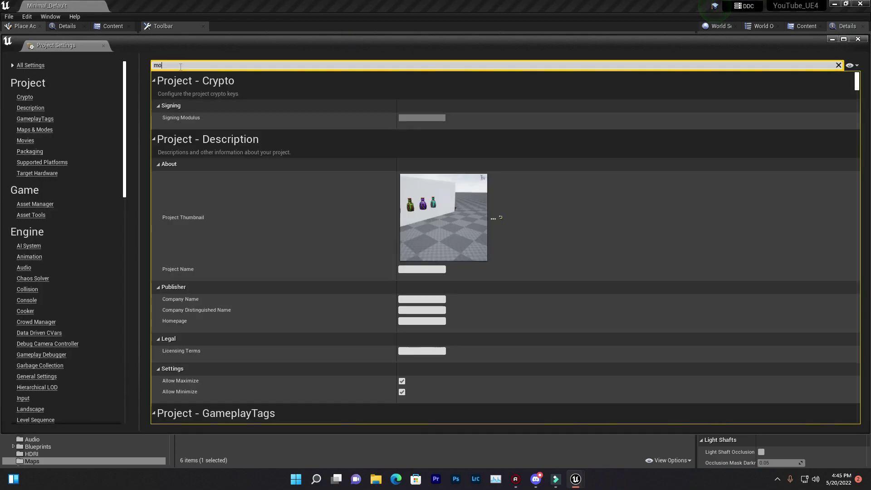
{"action": "key", "text": "BackSpace"}
{"action": "key", "text": "BackSpace"}
{"action": "key", "text": "BackSpace"}
{"action": "key", "text": "BackSpace"}
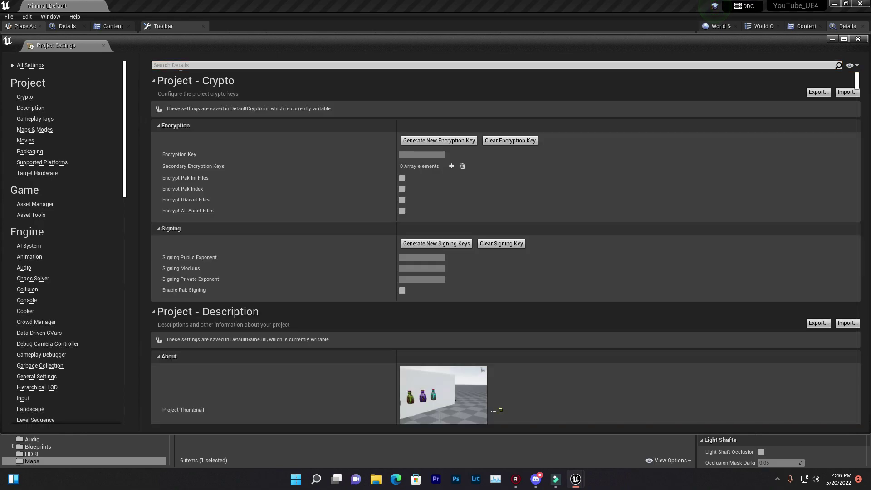
Search all project settings for "hdr" to check the Mobile HDR option, and close the settings
{"action": "type", "text": "hdre"}
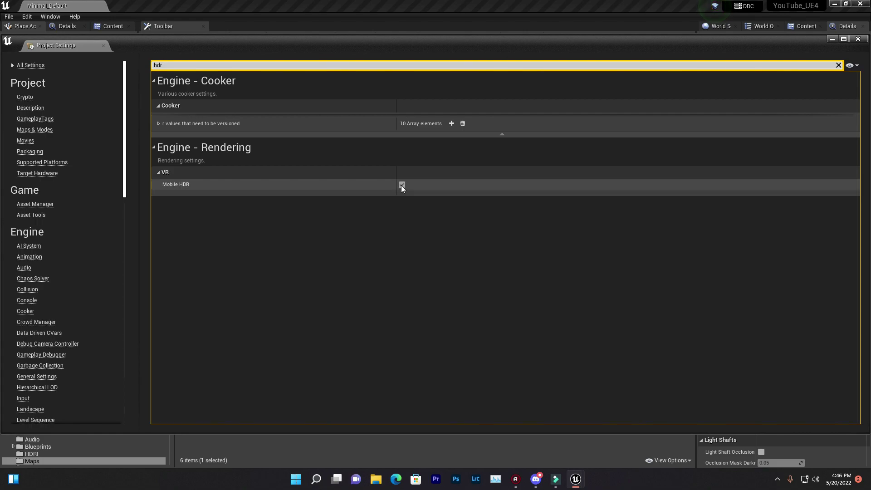
{"action": "left_click", "coordinate": [858, 39]}
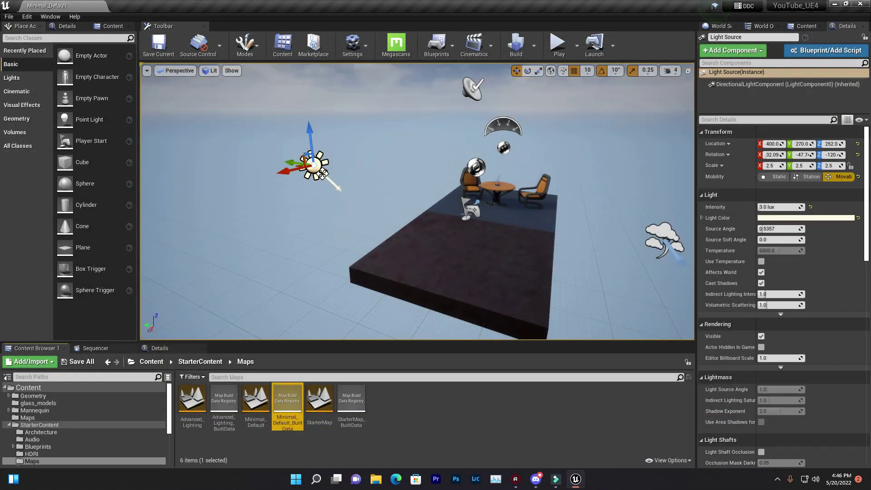
Save the current level
{"action": "left_click", "coordinate": [199, 46]}
{"action": "left_click", "coordinate": [159, 45]}
Select the chair to the right of the table and examine its collision and lighting properties
{"action": "key", "text": "w"}
{"action": "right_click_drag", "start_coordinate": [317, 191], "coordinate": [390, 163]}
{"action": "key", "text": "s"}
{"action": "right_click_drag", "start_coordinate": [509, 144], "coordinate": [468, 146]}
{"action": "scroll", "coordinate": [509, 143], "scroll_direction": "down", "scroll_amount": 3}
{"action": "left_click", "coordinate": [334, 158]}
{"action": "key", "text": "w"}
{"action": "left_click", "coordinate": [538, 195]}
{"action": "key", "text": "s"}
{"action": "right_click_drag", "start_coordinate": [538, 195], "coordinate": [490, 209]}
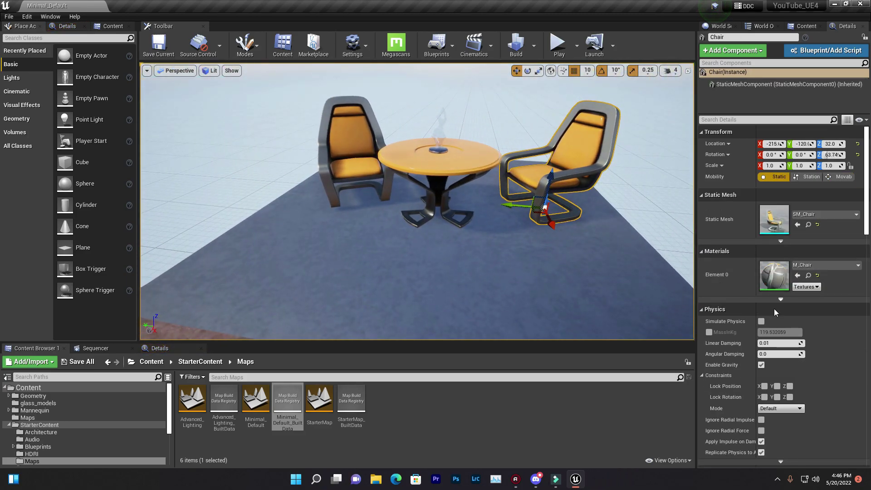
{"action": "scroll", "coordinate": [784, 359], "scroll_direction": "down", "scroll_amount": 2}
{"action": "scroll", "coordinate": [784, 359], "scroll_direction": "down", "scroll_amount": 10}
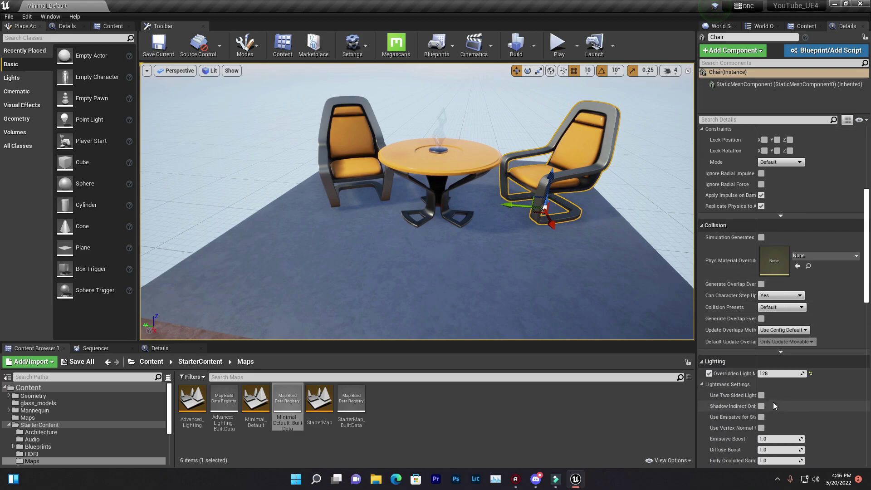
{"action": "mouse_move", "coordinate": [337, 267]}
{"action": "right_mouse_down"}
{"action": "mouse_move", "coordinate": [362, 272]}
{"action": "mouse_move", "coordinate": [337, 291]}
{"action": "mouse_move", "coordinate": [343, 268]}
{"action": "right_mouse_up"}
{"action": "key", "text": "s"}
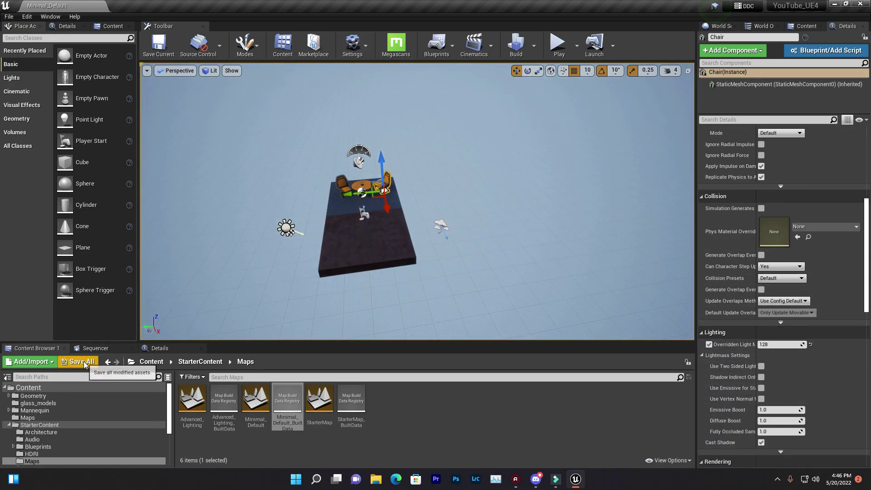
{"action": "left_click", "coordinate": [455, 183]}
{"action": "right_click_drag", "start_coordinate": [454, 183], "coordinate": [430, 182]}
{"action": "key", "text": "w"}
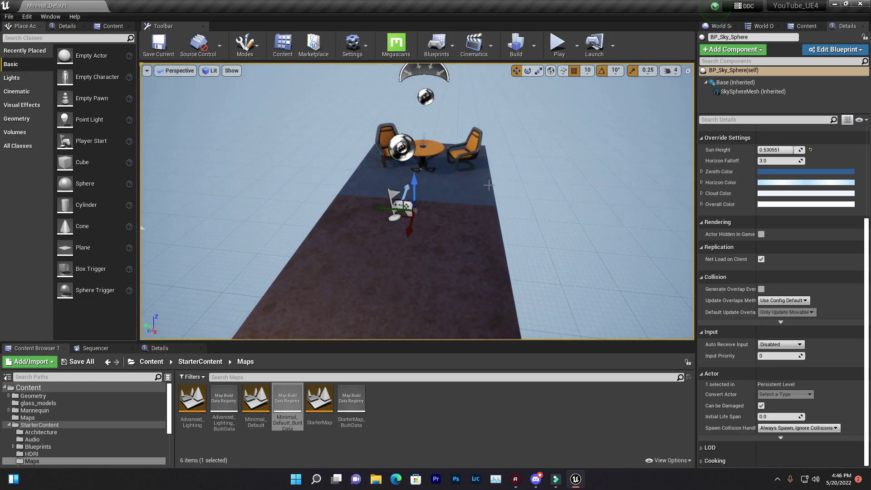